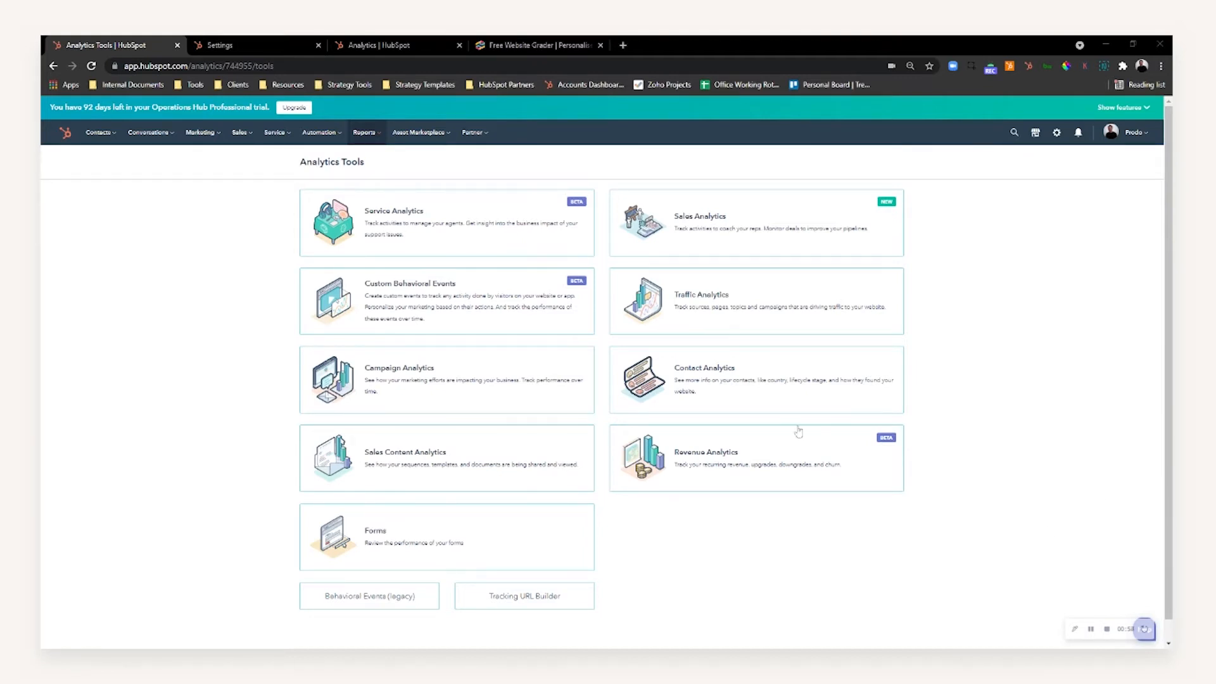
Open the Custom Behavioral Events tool from the analytics tools
click(367, 133)
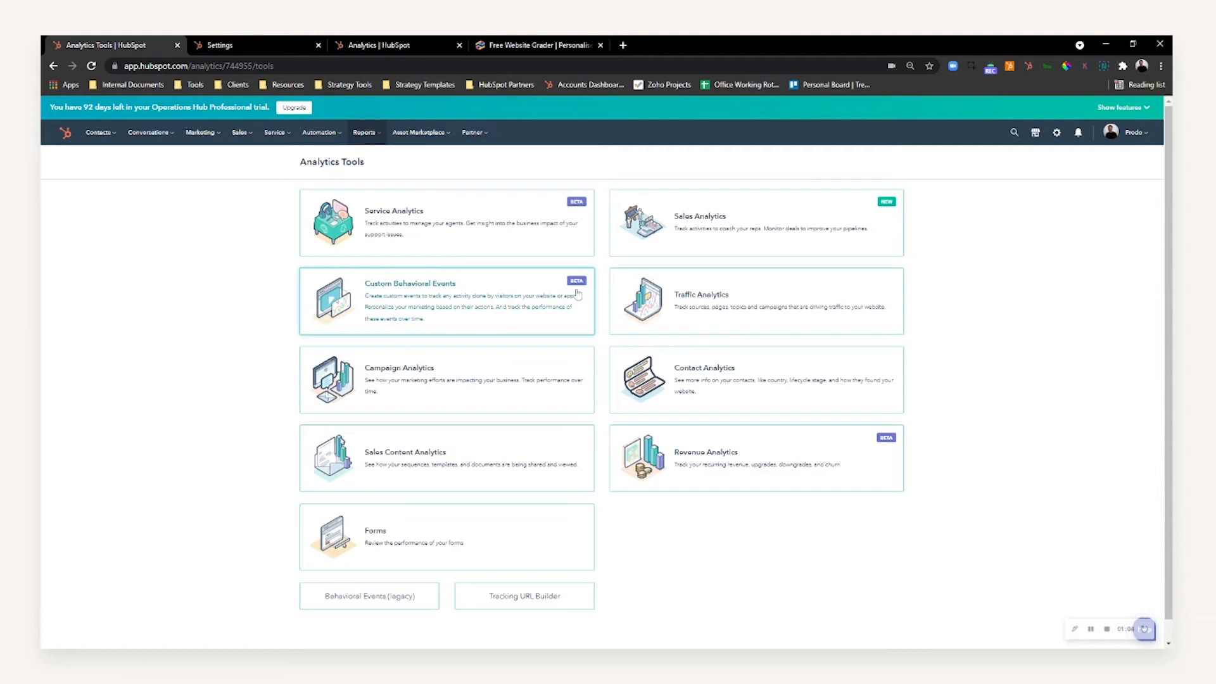
click(420, 307)
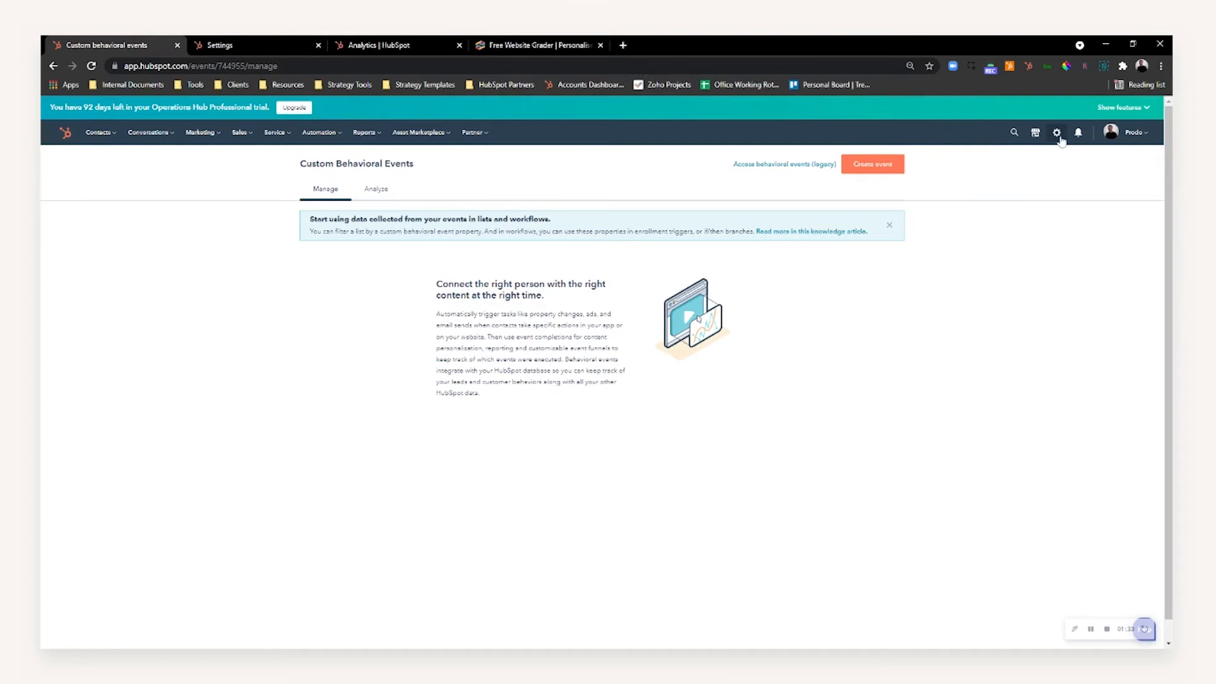
From the tracking code settings, open the event Chrome extension's install page and its Chrome Web Store listing
click(256, 45)
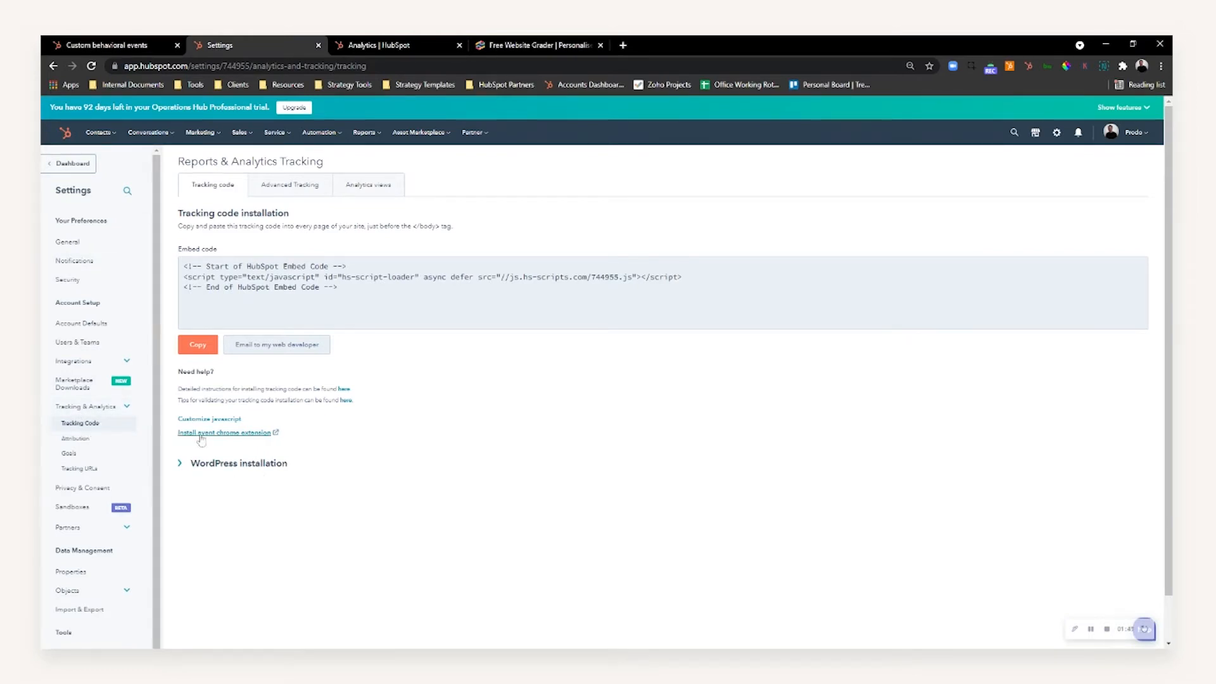
click(254, 437)
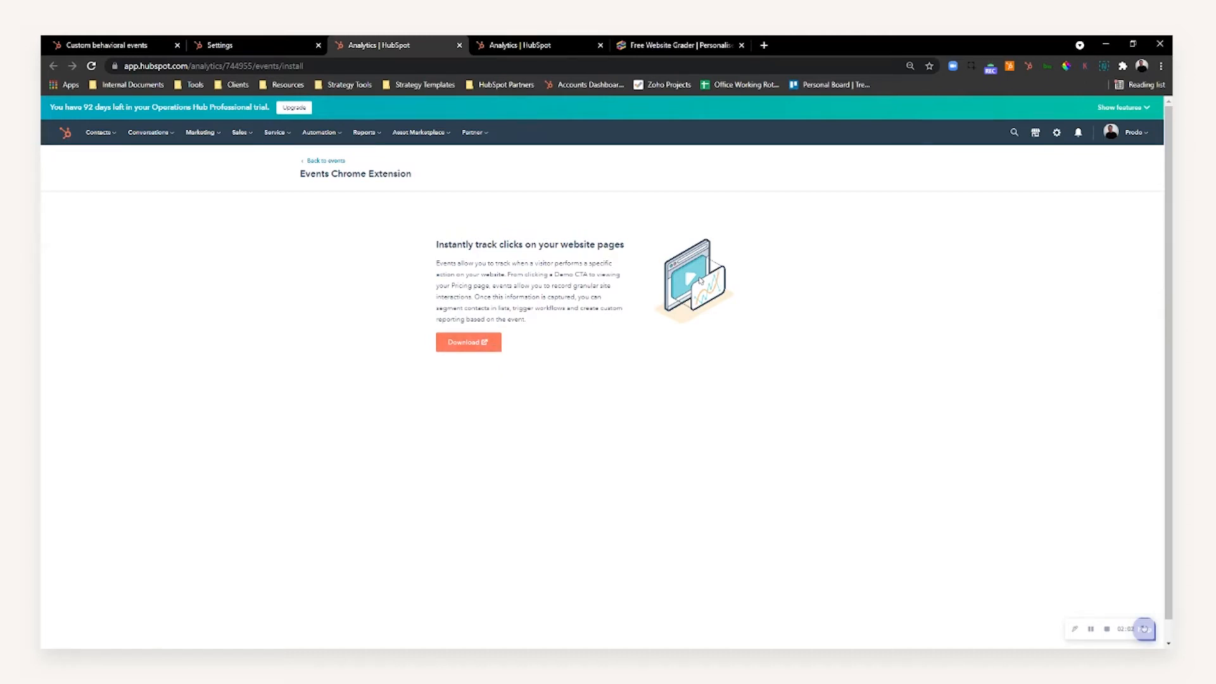
click(494, 345)
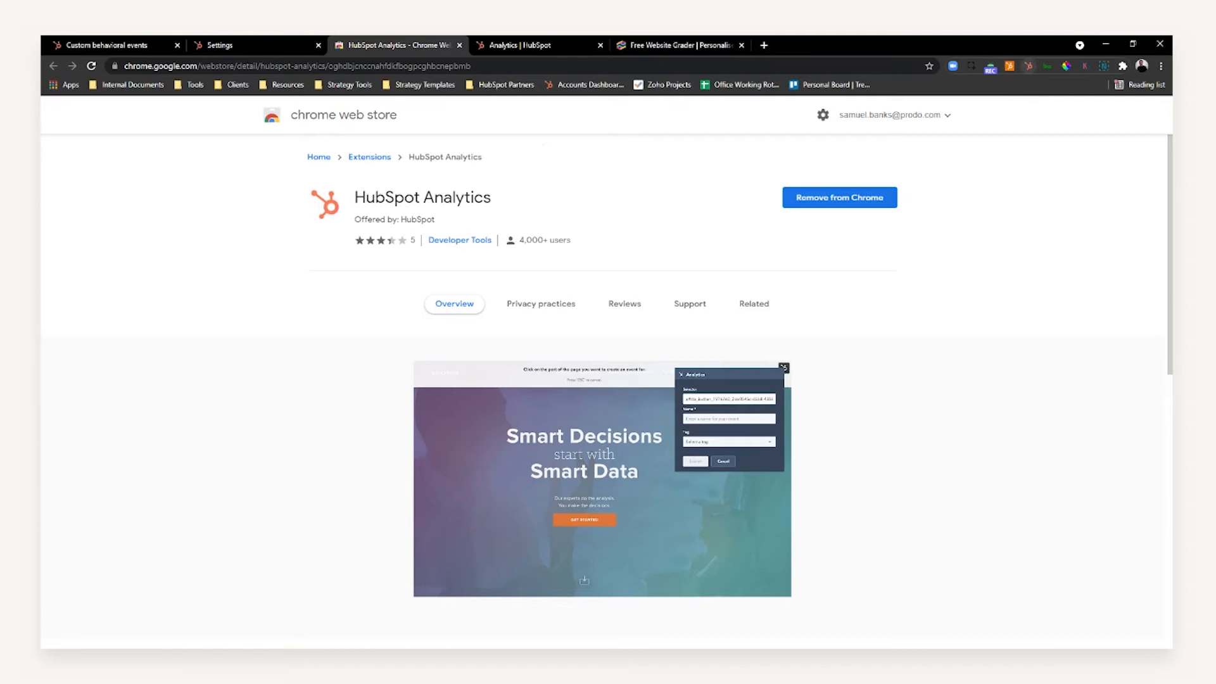
Open google.com in a new browser tab and check with the HubSpot Analytics extension whether the page has a tracking script
click(765, 44)
text(google)
key(Return)
click(1028, 66)
drag(911, 175, 1022, 176)
click(1023, 176)
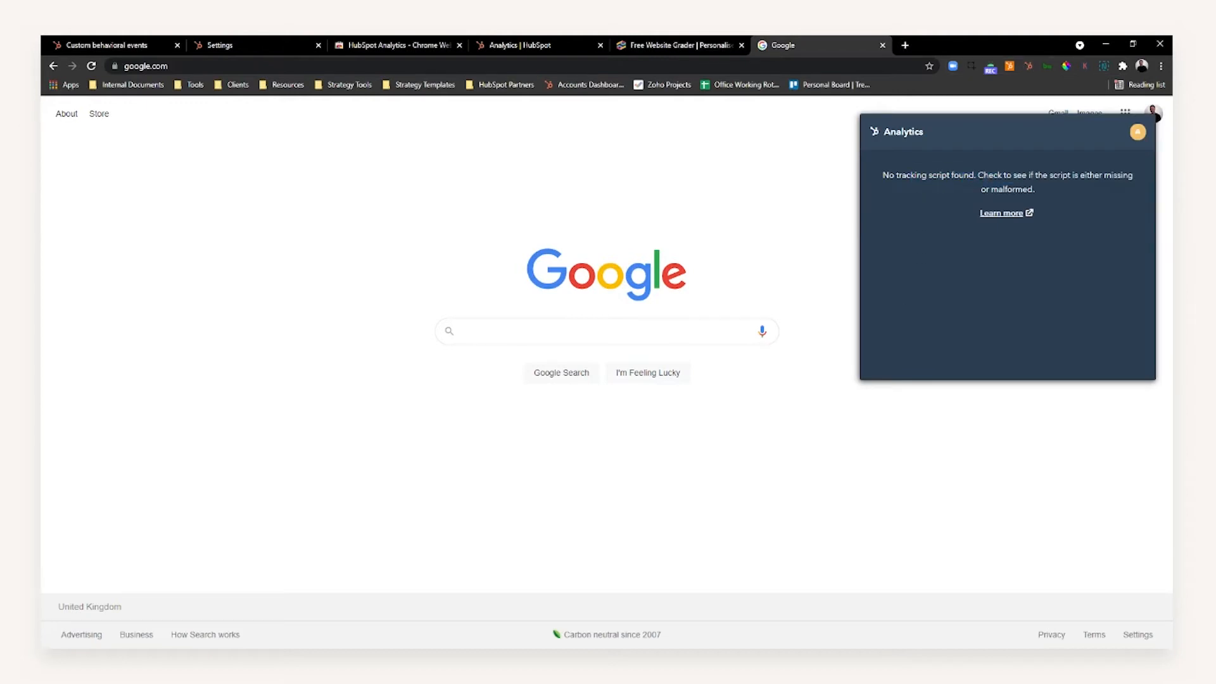
drag(901, 175, 969, 175)
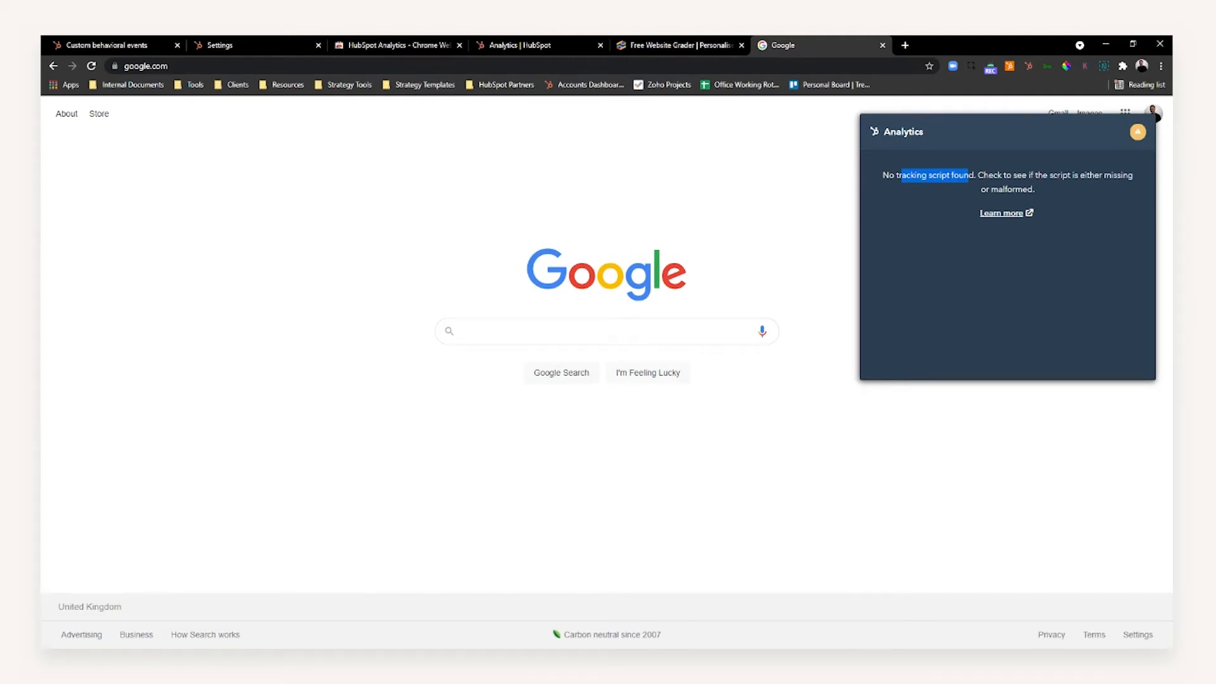
click(769, 224)
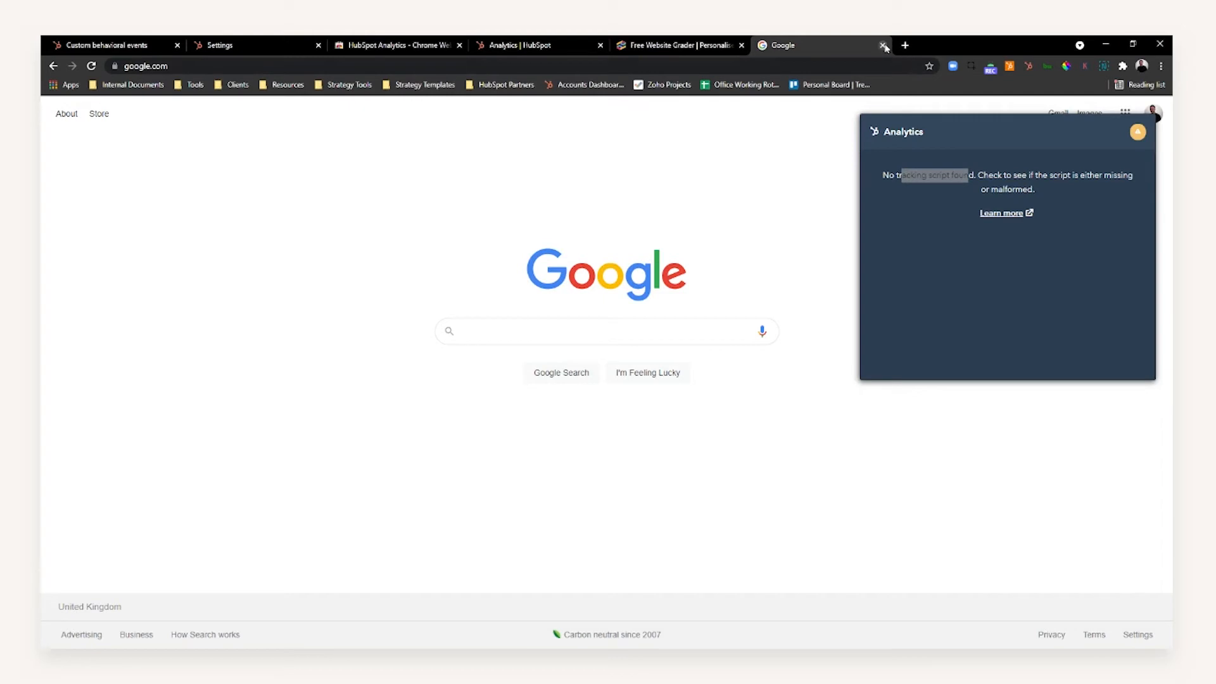
Switch to the Website Grader page and launch the HubSpot Analytics extension to create a custom behavioral event
click(719, 45)
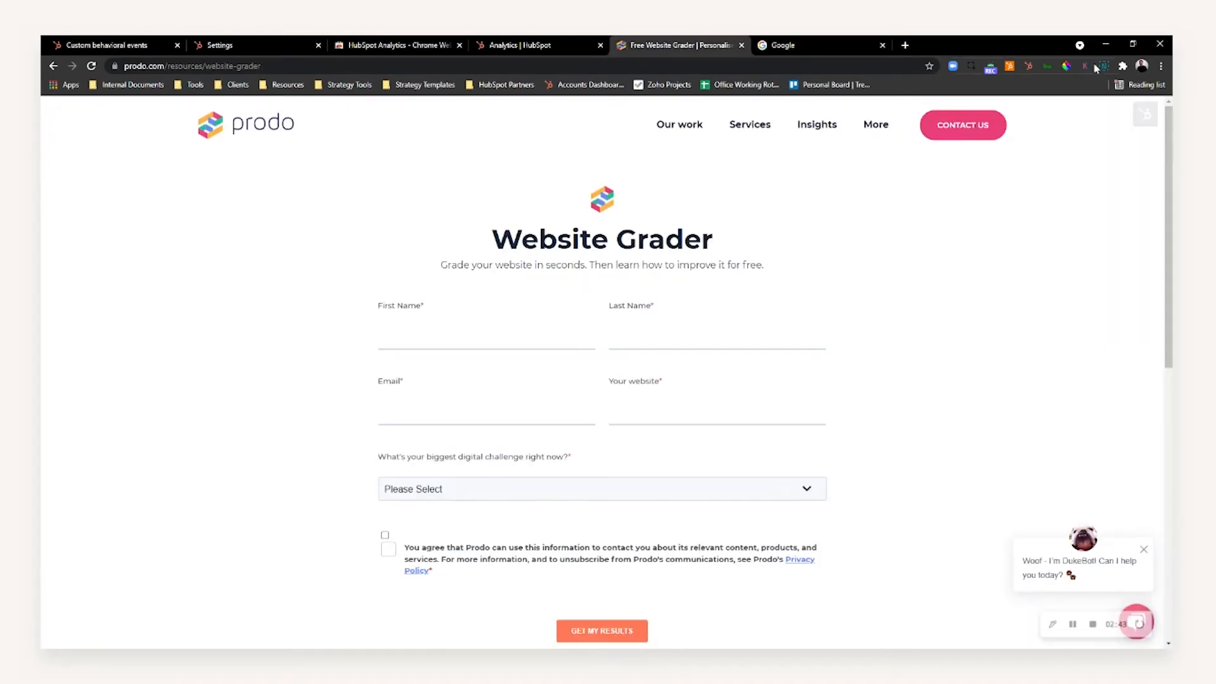
click(1028, 66)
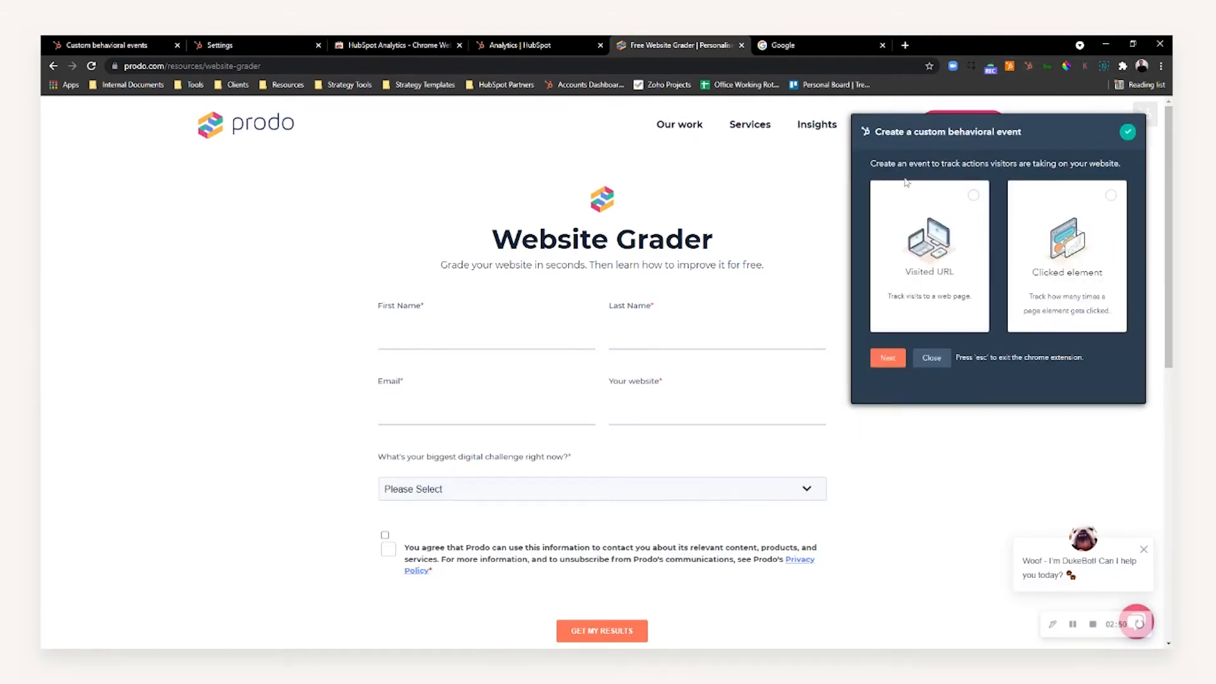
drag(884, 164, 923, 164)
click(924, 167)
scroll(694, 246, down, 1)
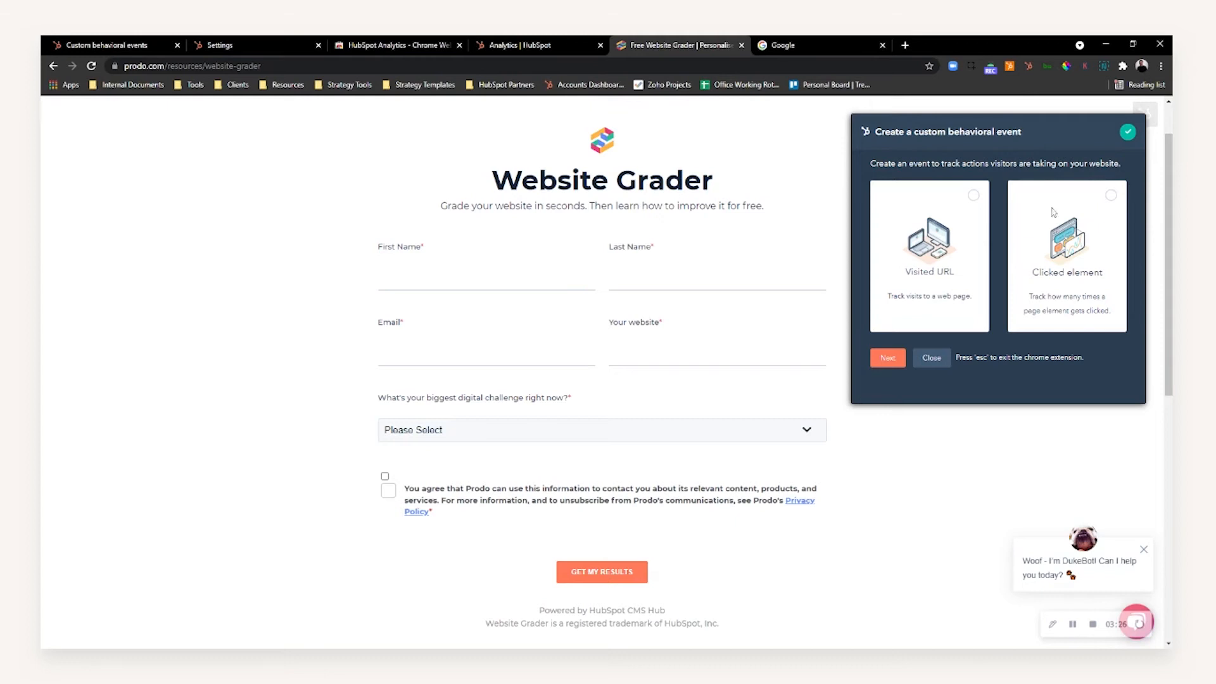
Choose the Clicked element event type and pick the form's Get My Results button as the tracked element
click(1110, 195)
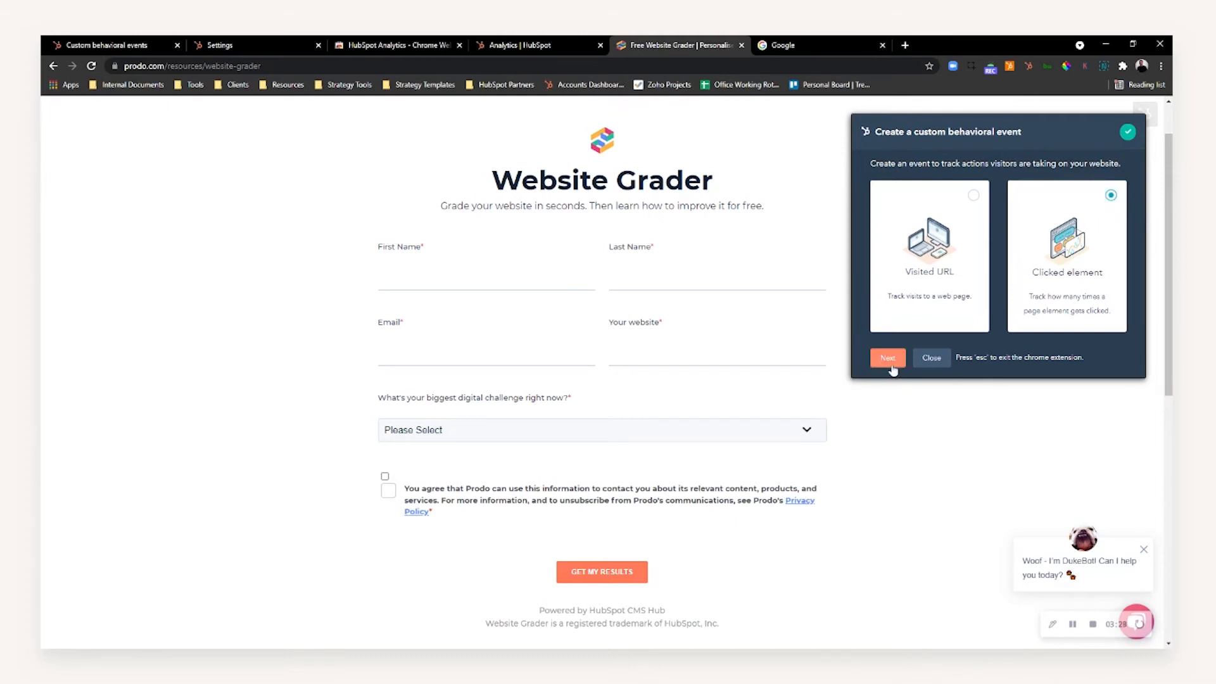
click(888, 358)
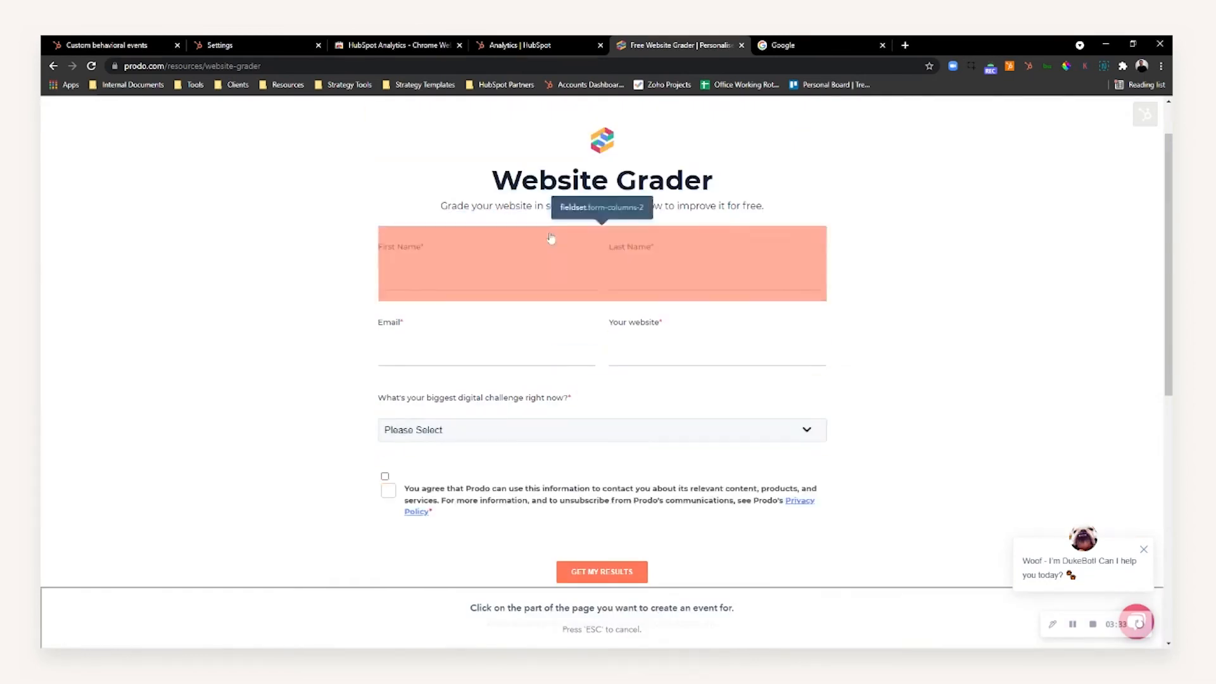
scroll(593, 557, down, 4)
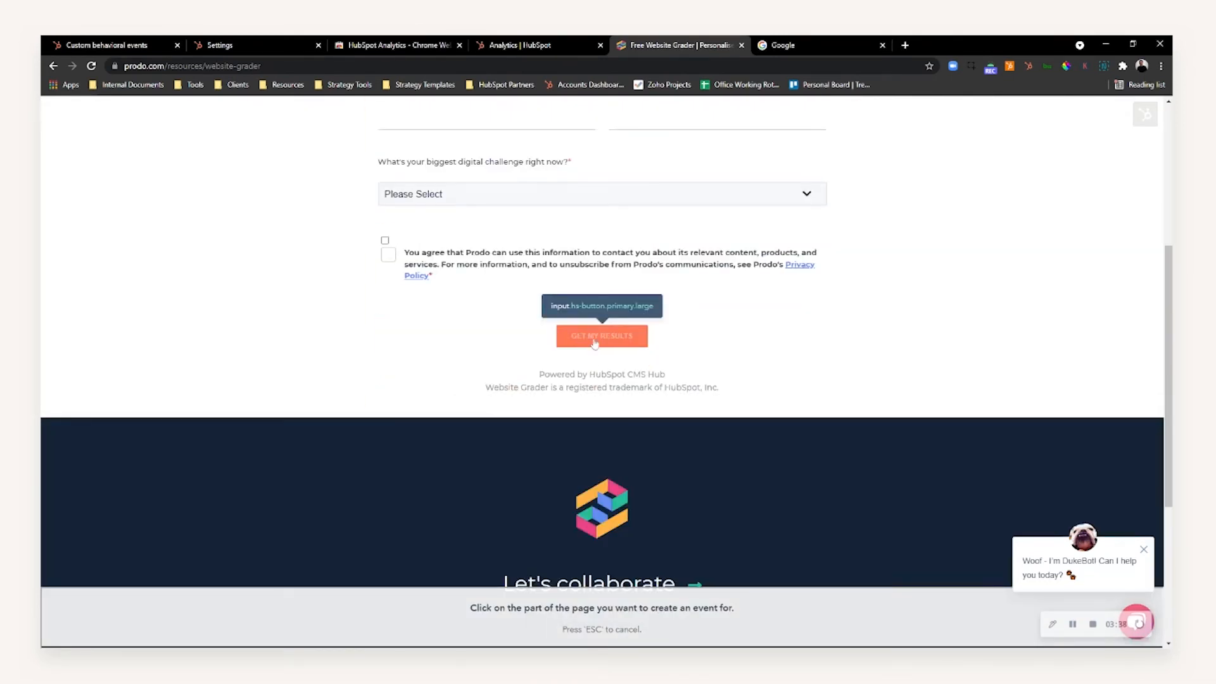
click(594, 344)
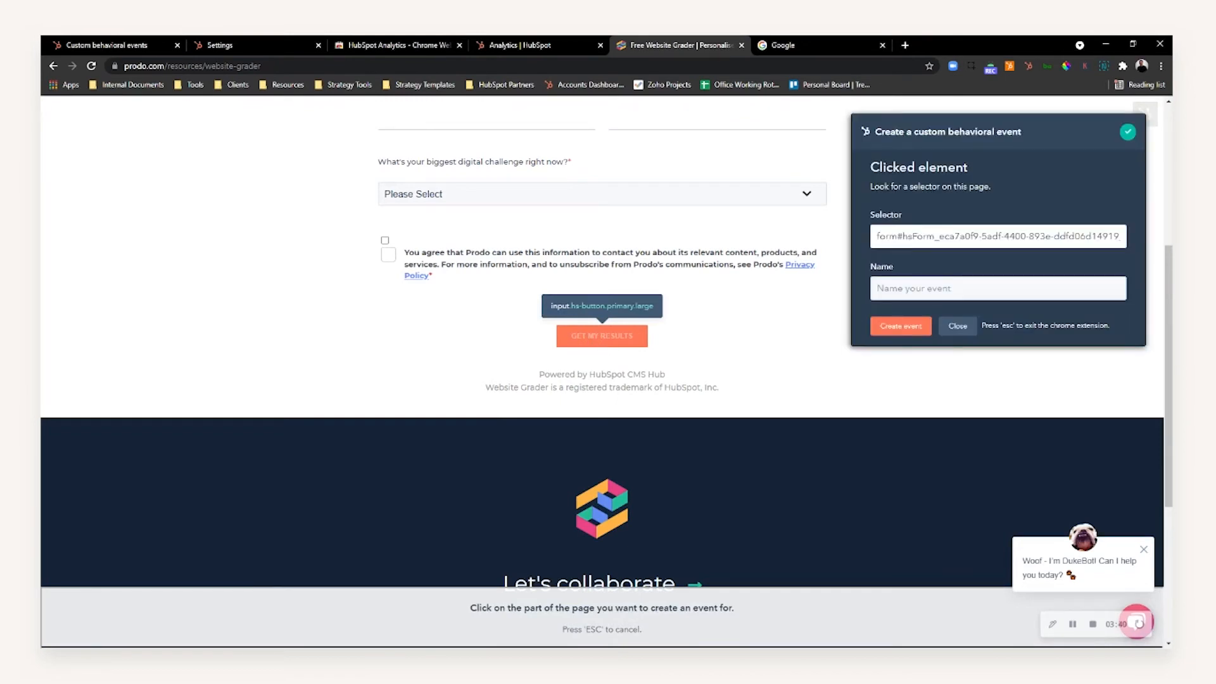
Name the event Web Grader "Get my Results" Button - New and create it
text(Web Grader @)
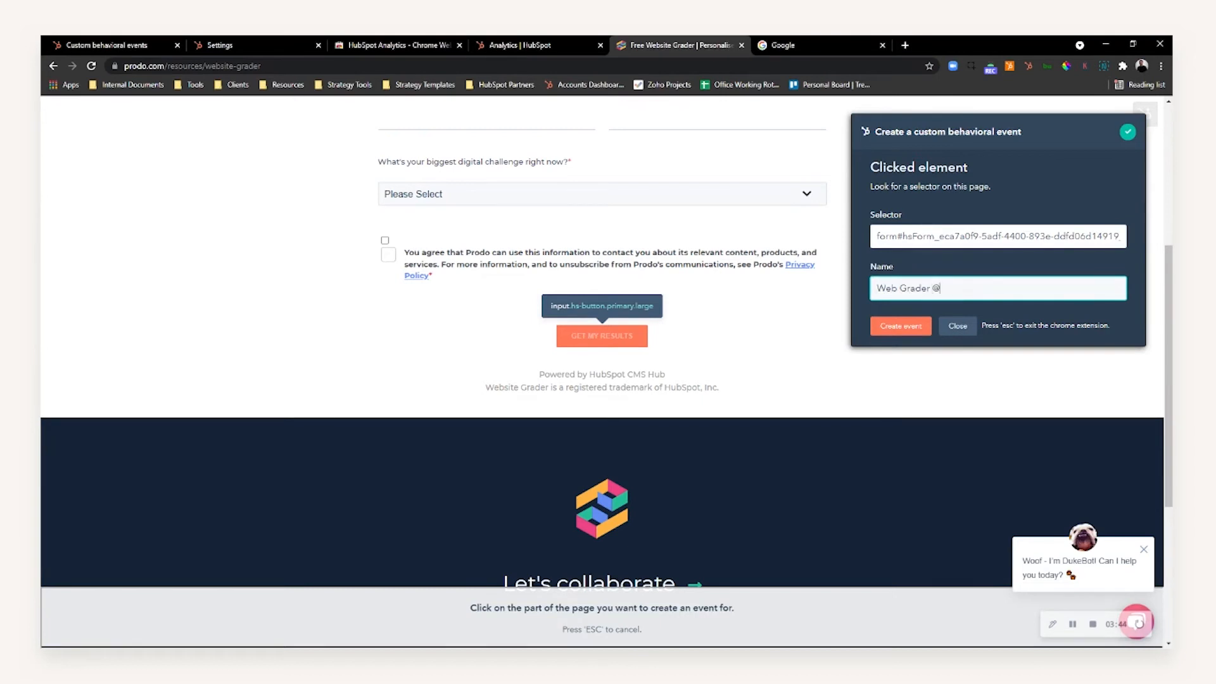
text(my Results" Button - New)
click(972, 203)
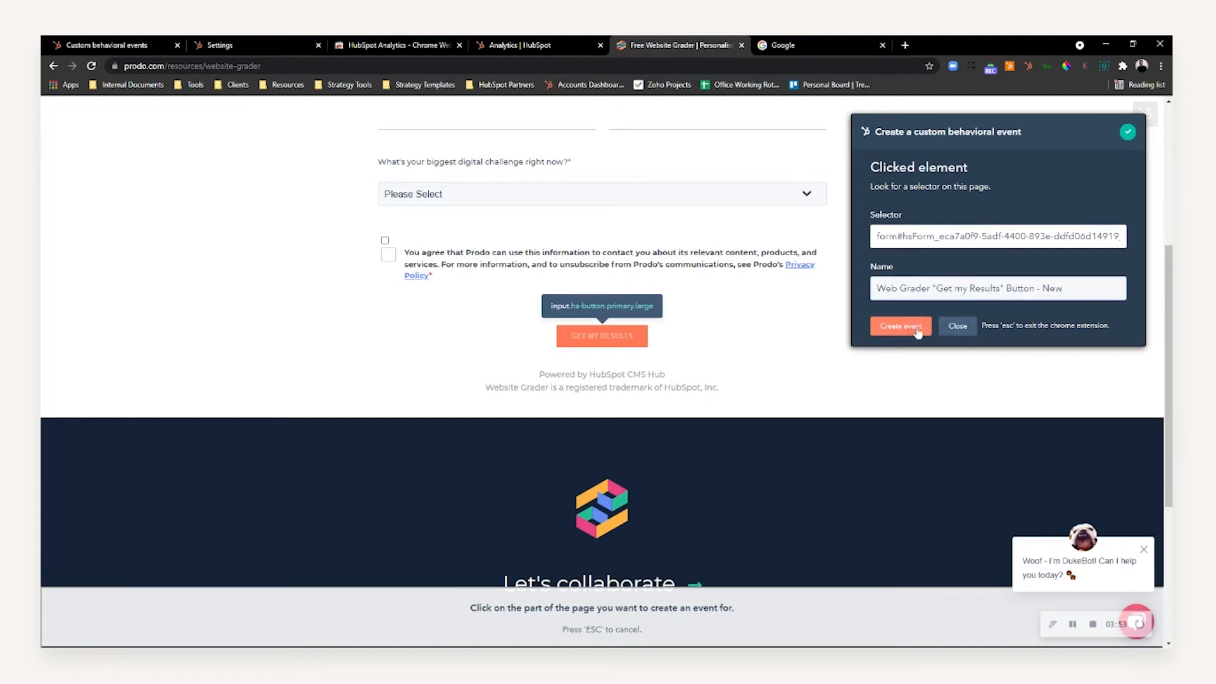
click(896, 335)
drag(916, 168, 971, 168)
click(971, 169)
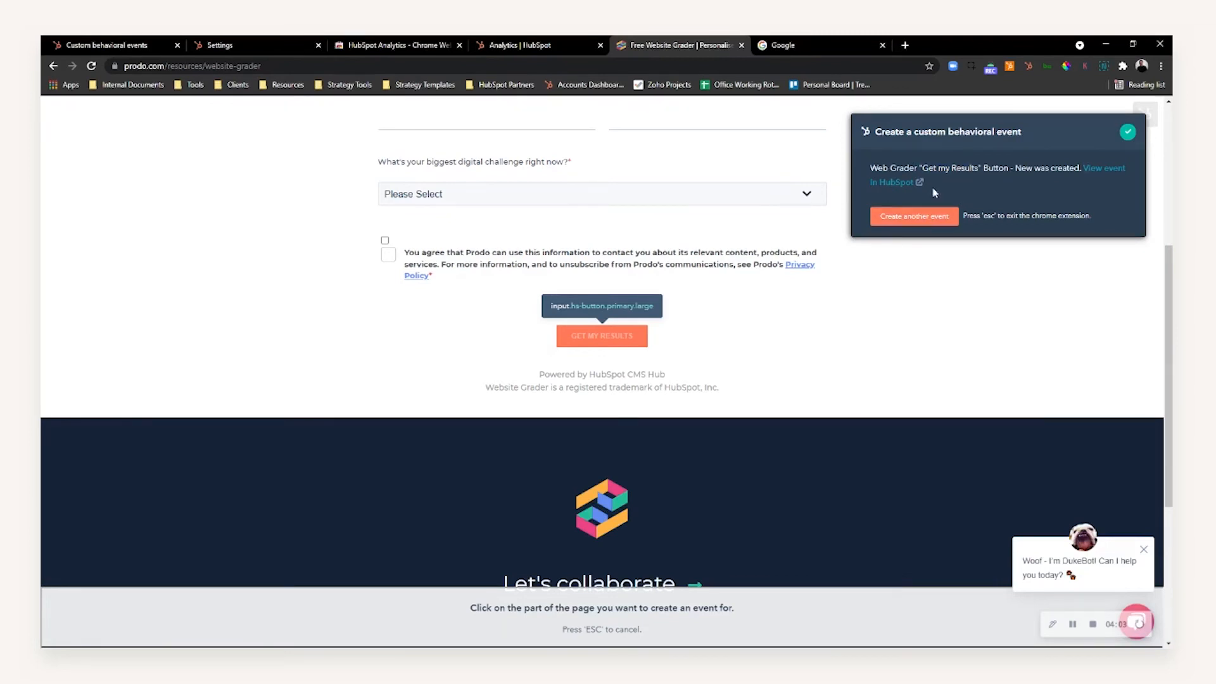
View the new event in HubSpot and open its details page
click(895, 182)
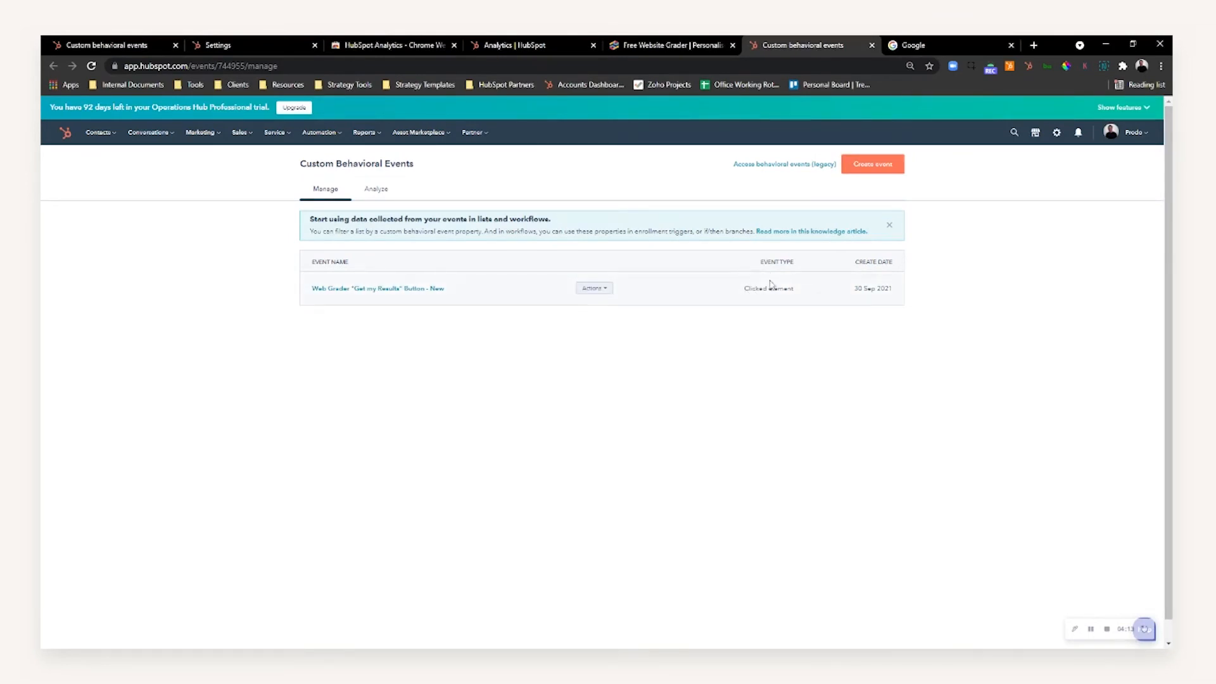
click(358, 289)
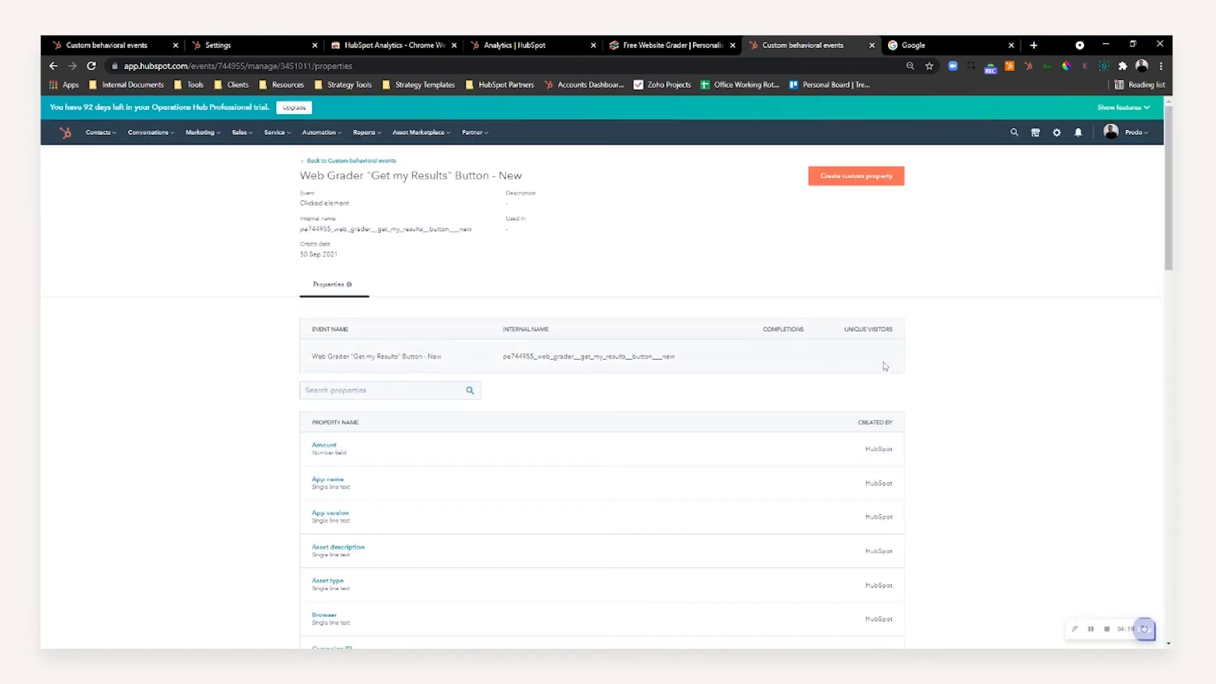
drag(323, 357, 403, 357)
click(779, 358)
Examine the event's list of automatically captured properties and the explanation of properties for custom behavioral events
scroll(693, 326, down, 4)
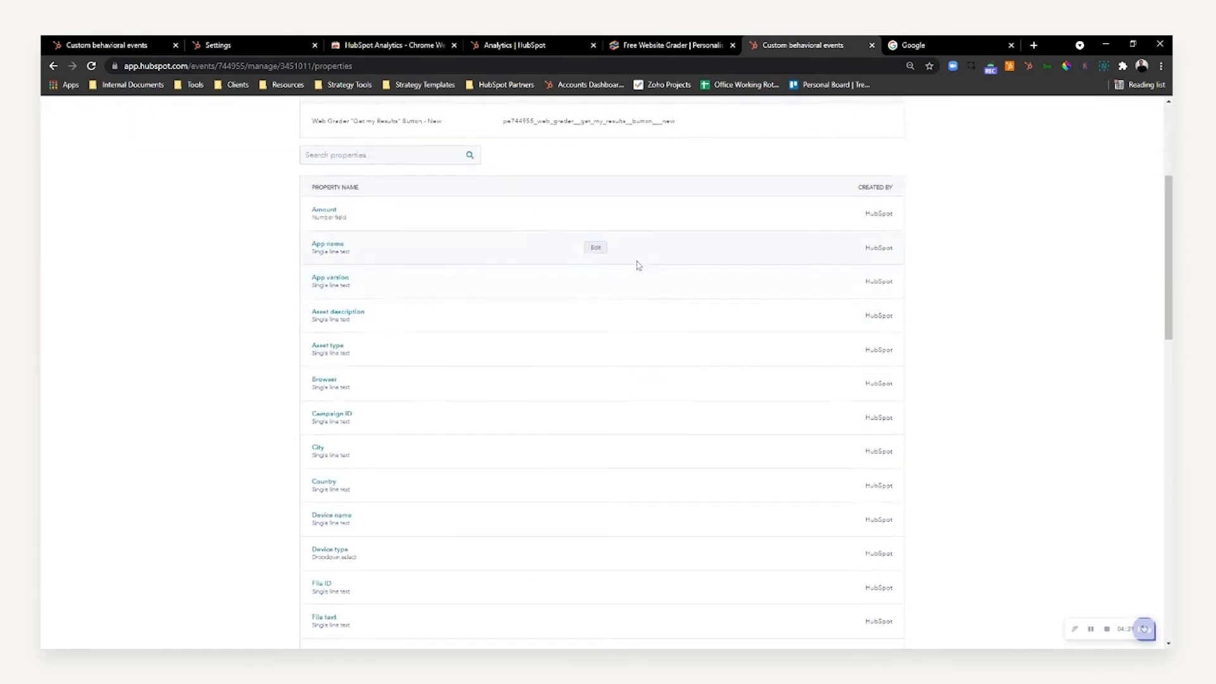
scroll(635, 264, up, 4)
mouse_move(351, 290)
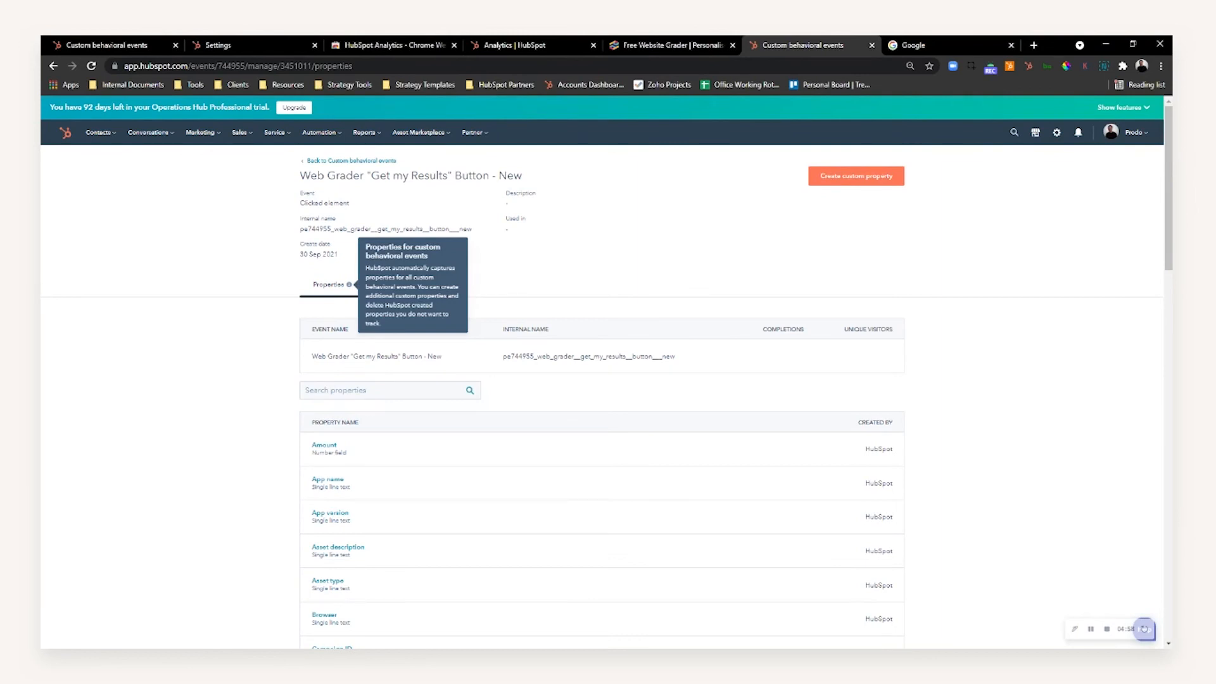
scroll(361, 285, down, 10)
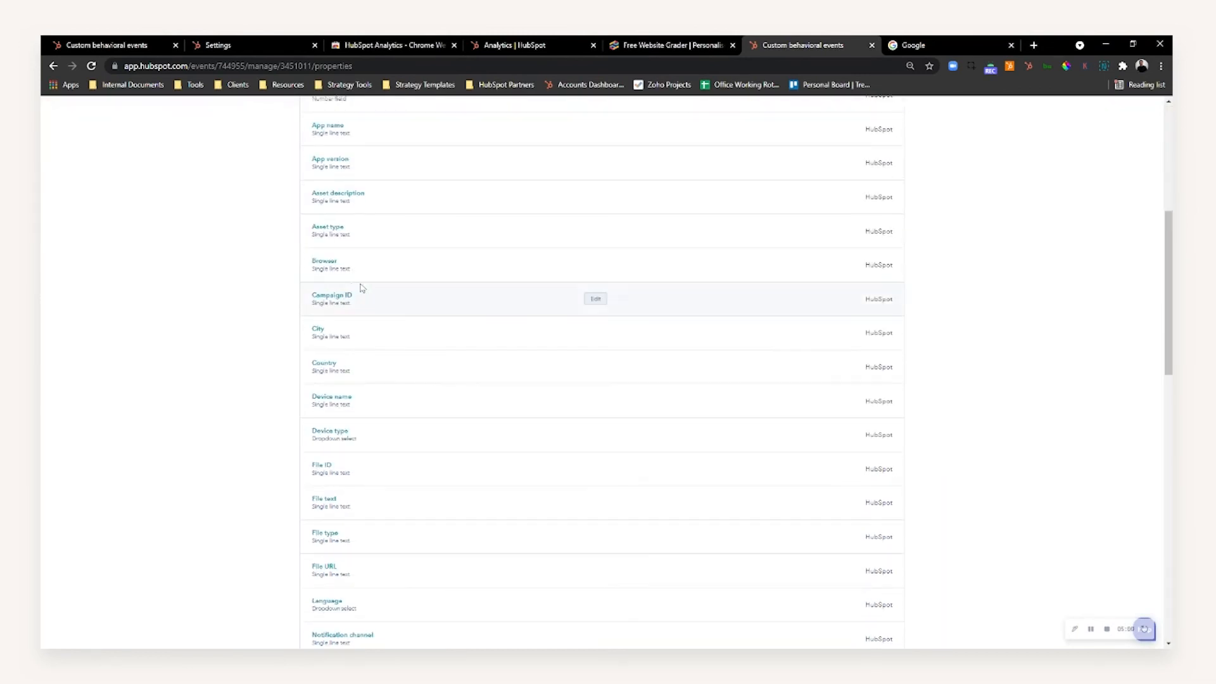
scroll(381, 254, down, 4)
scroll(467, 423, down, 4)
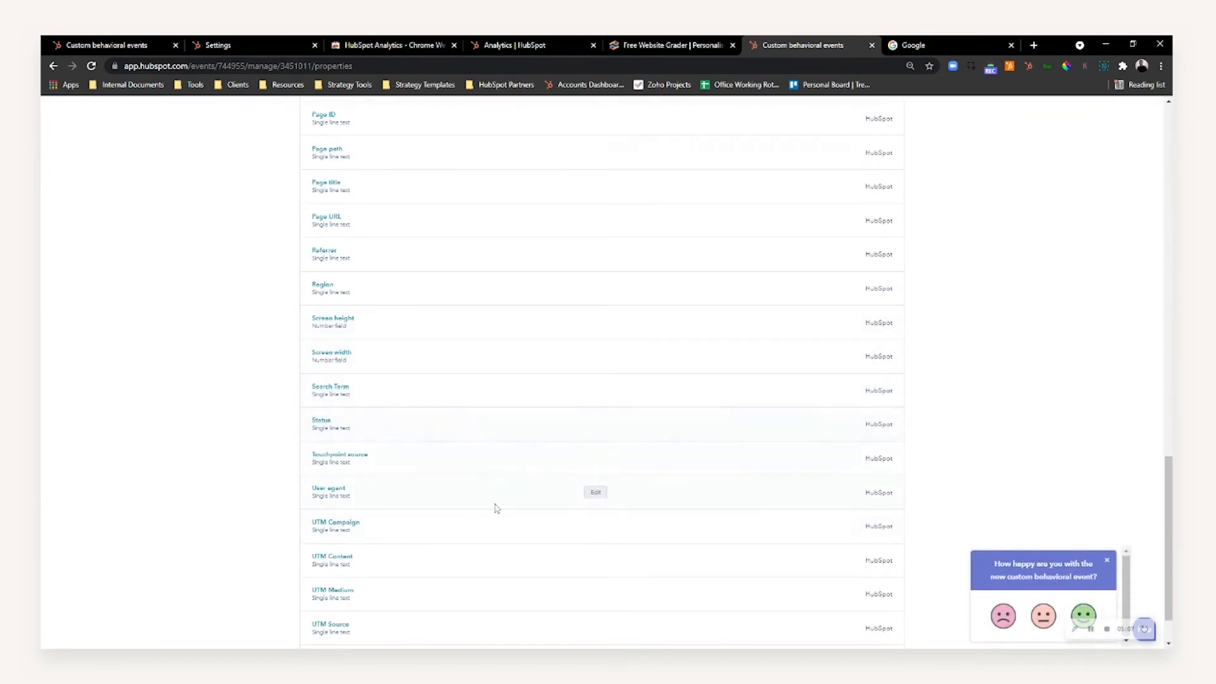
scroll(487, 507, down, 2)
scroll(342, 494, up, 5)
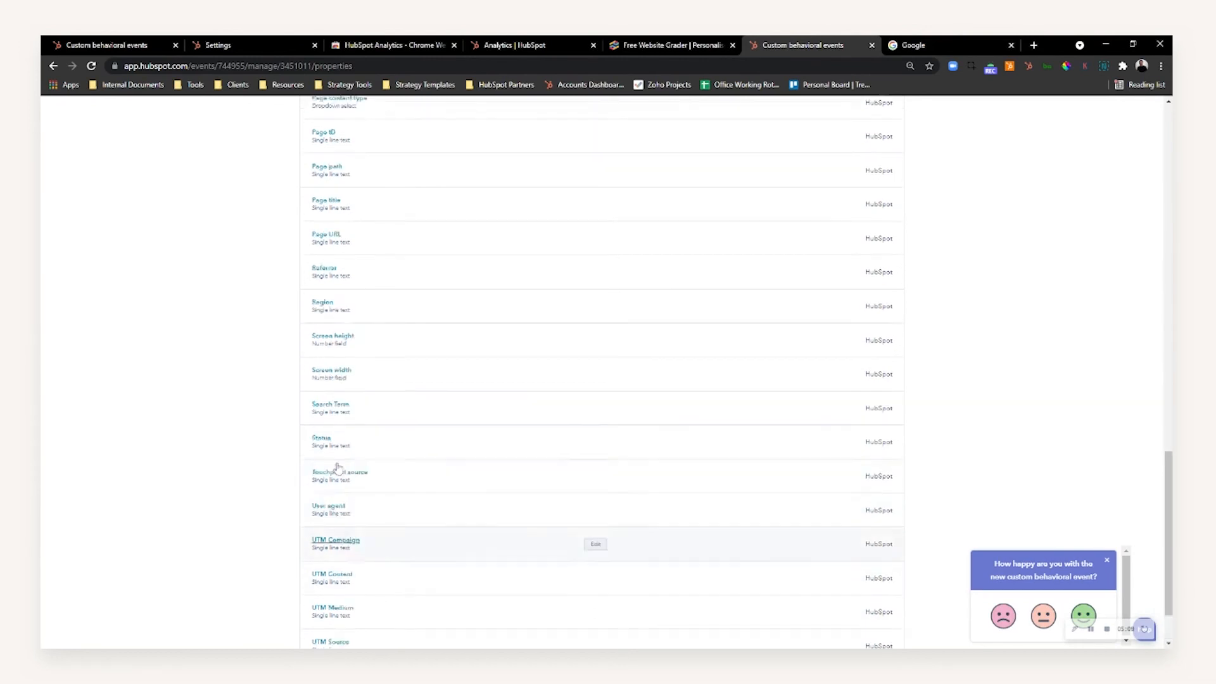
scroll(346, 444, up, 10)
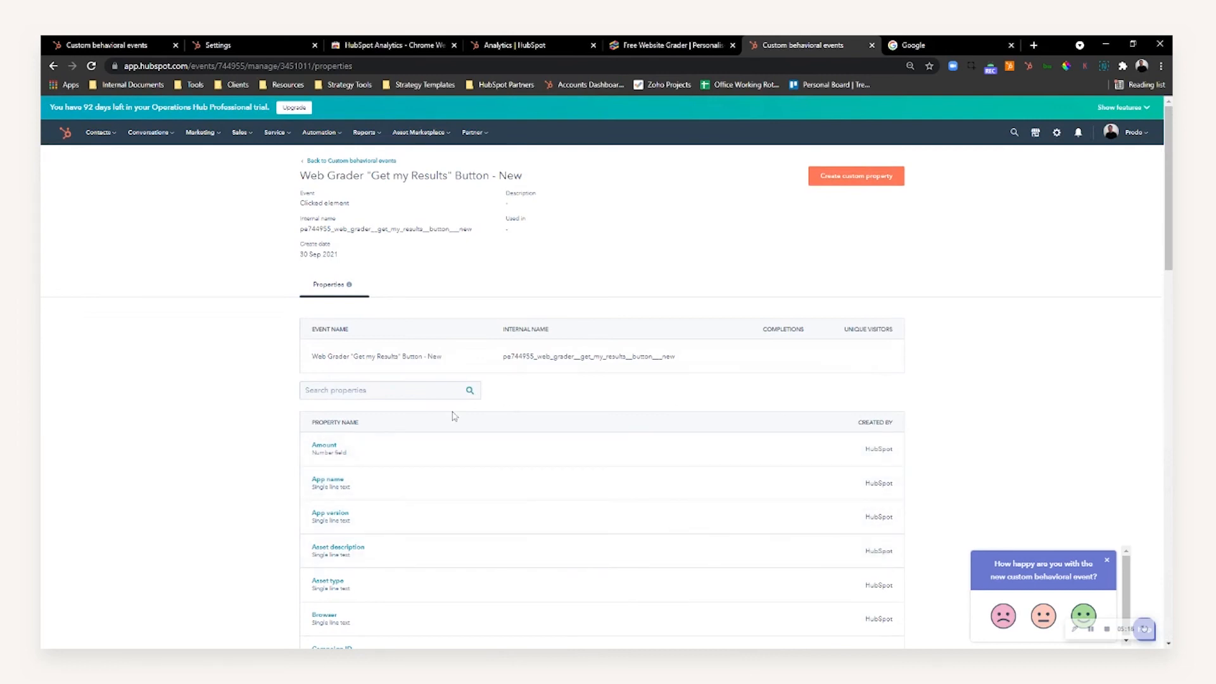
Search the event's properties for "sta" and clear the search
click(405, 390)
text(sta)
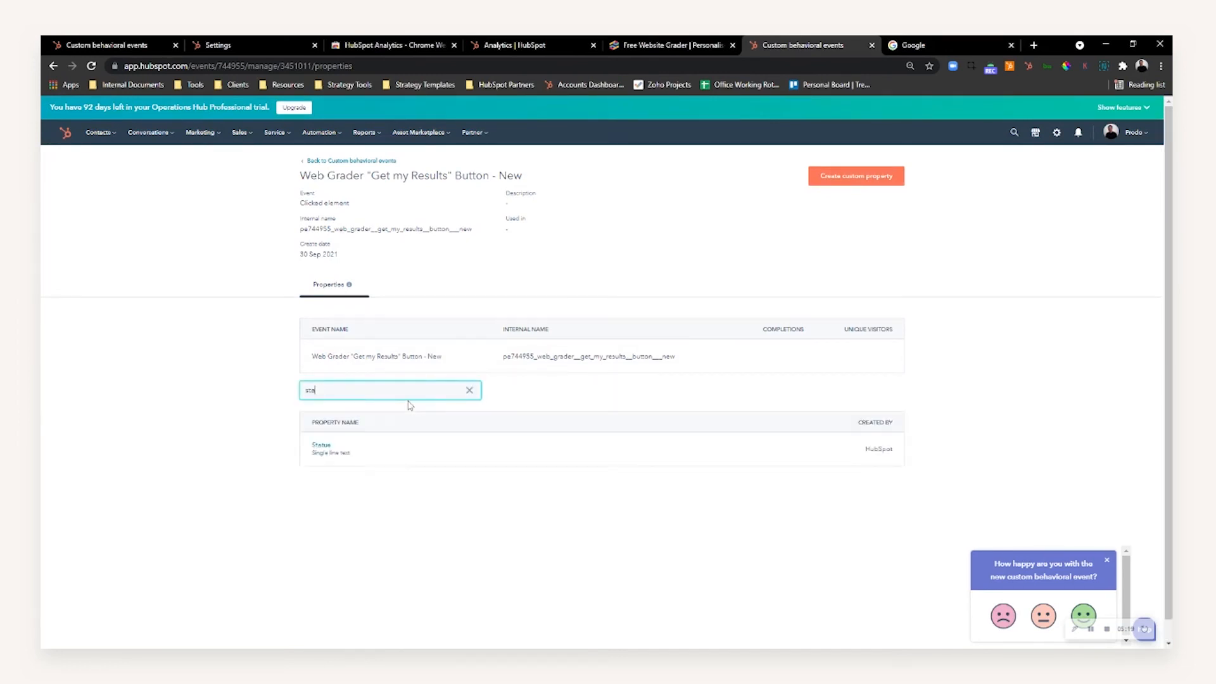
key(BackSpace)
key(BackSpace)
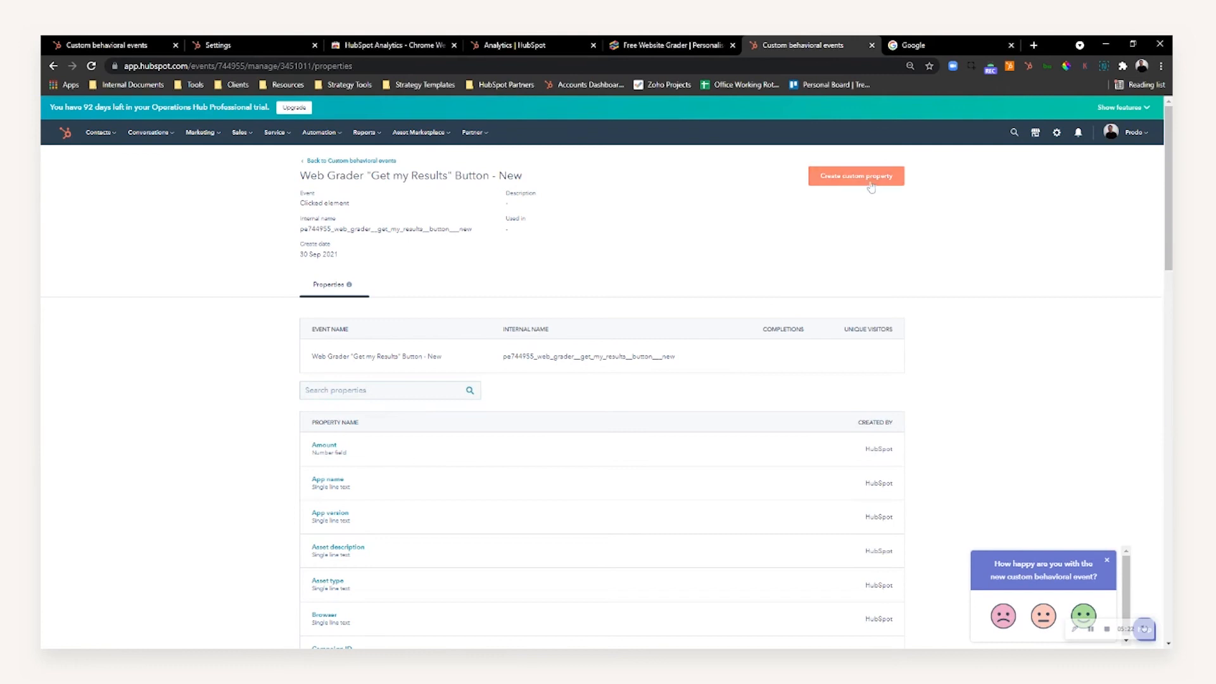
Start a new custom property in the group Web Grader "Get my Results" Button - New Information
click(870, 179)
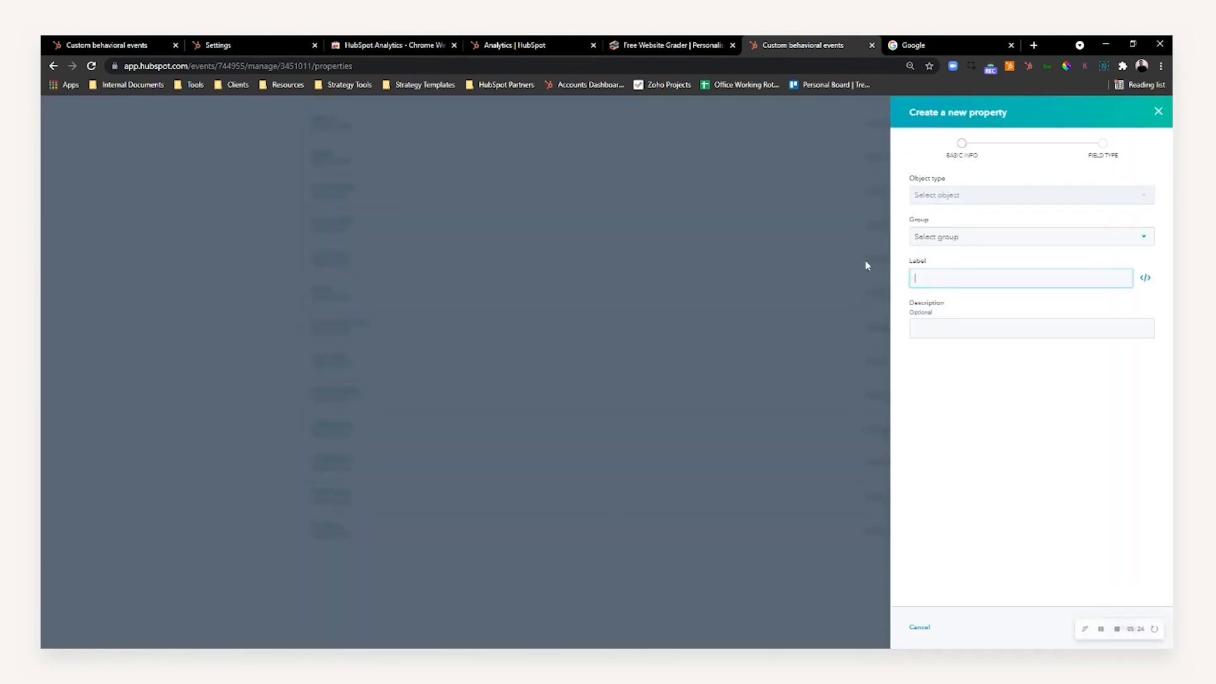
click(958, 242)
click(963, 262)
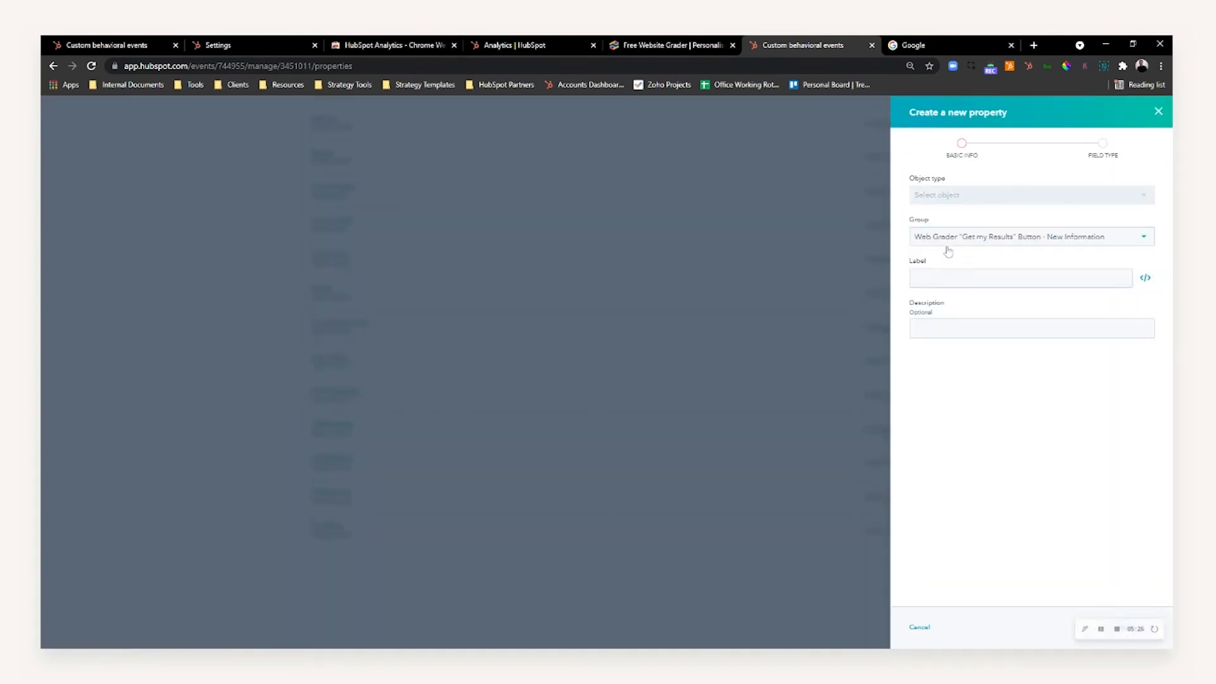
Label the new property Web Grader Start Date
click(975, 278)
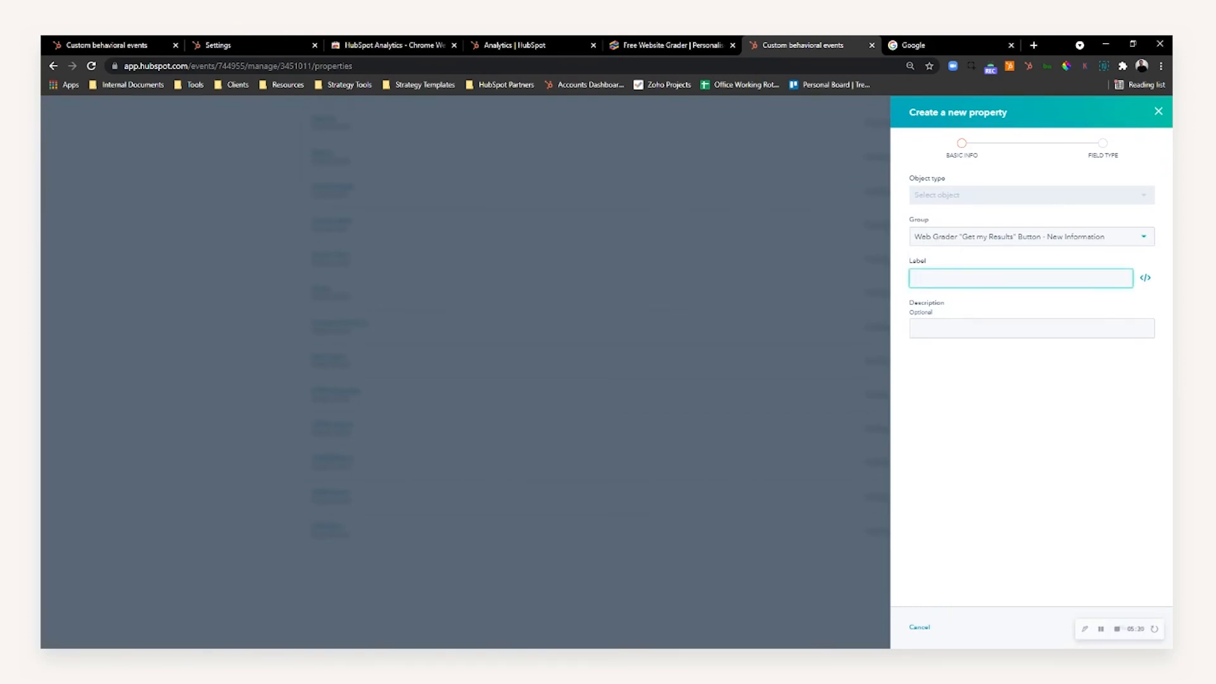
text(Start)
key(ctrl+a)
text(Start W)
key(ctrl+a)
text(Web Grader Start Date)
click(1029, 407)
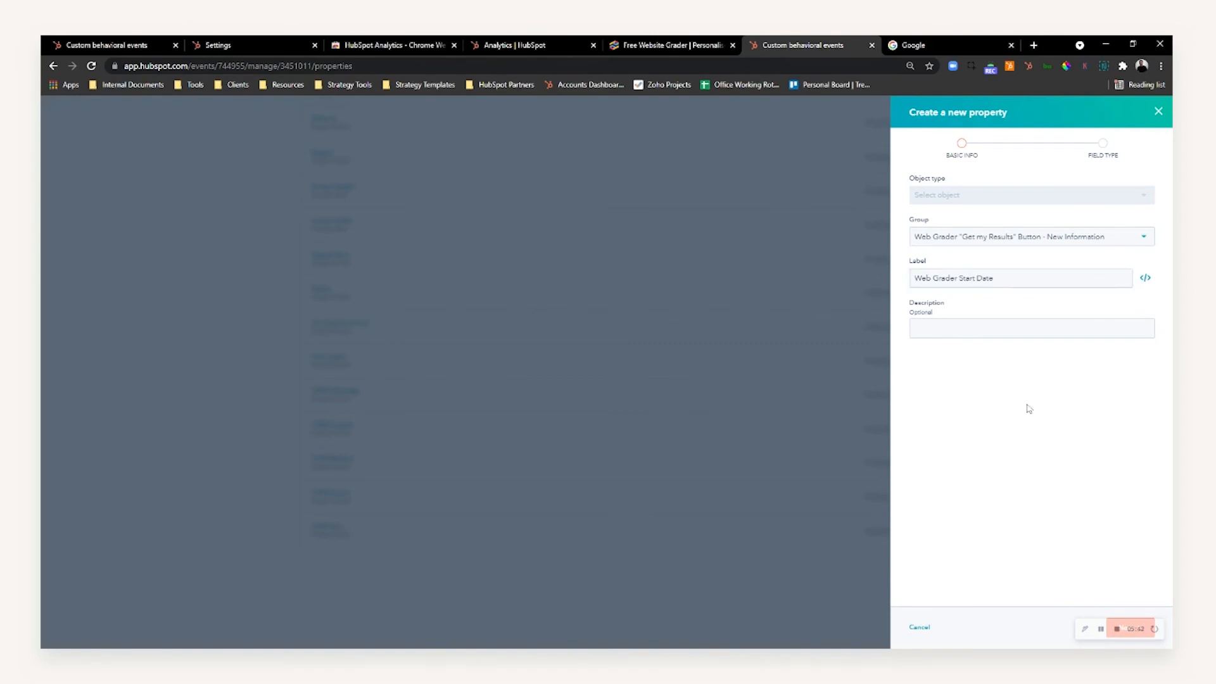
Set the new property's field type to Date picker and create the property
click(1133, 627)
click(1003, 207)
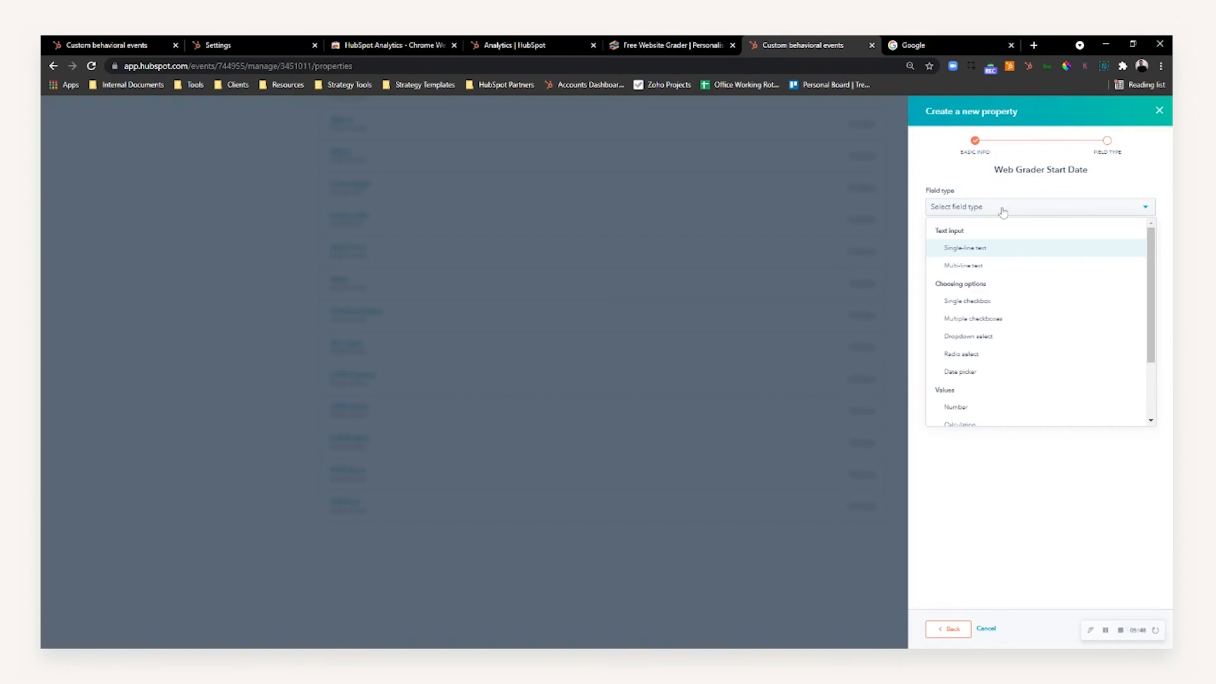
scroll(975, 317, down, 1)
click(973, 316)
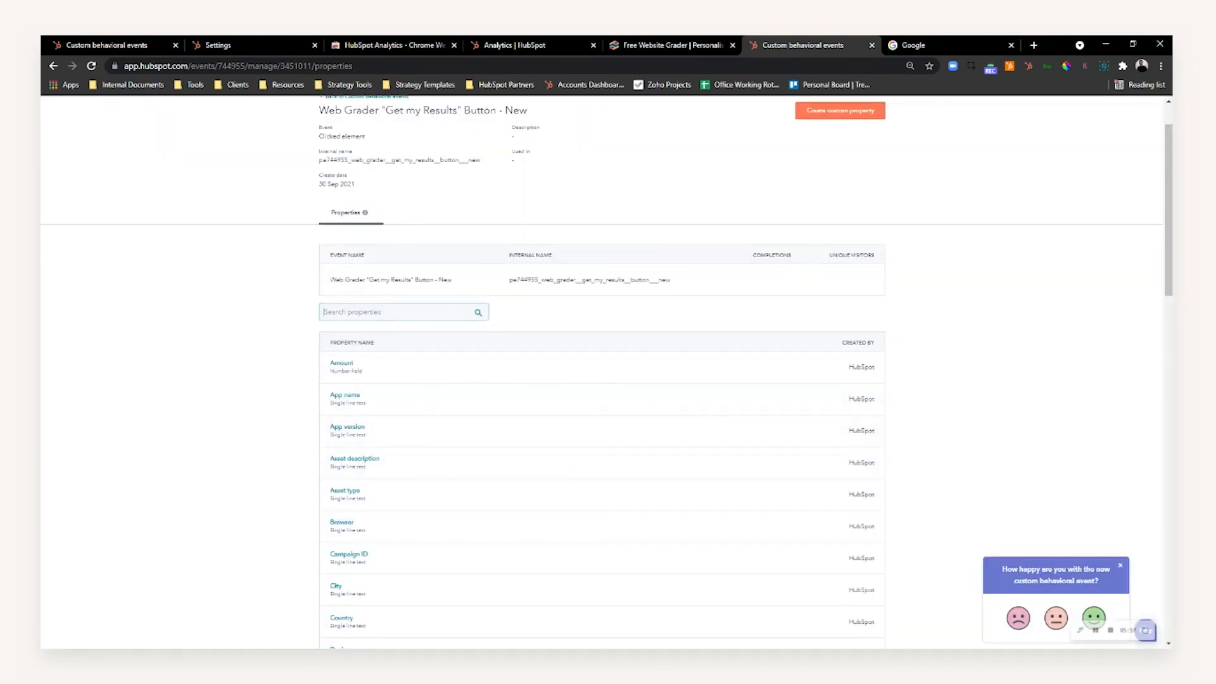
Search the event's properties for "start" to check the new Web Grader Start Date property
text(starts)
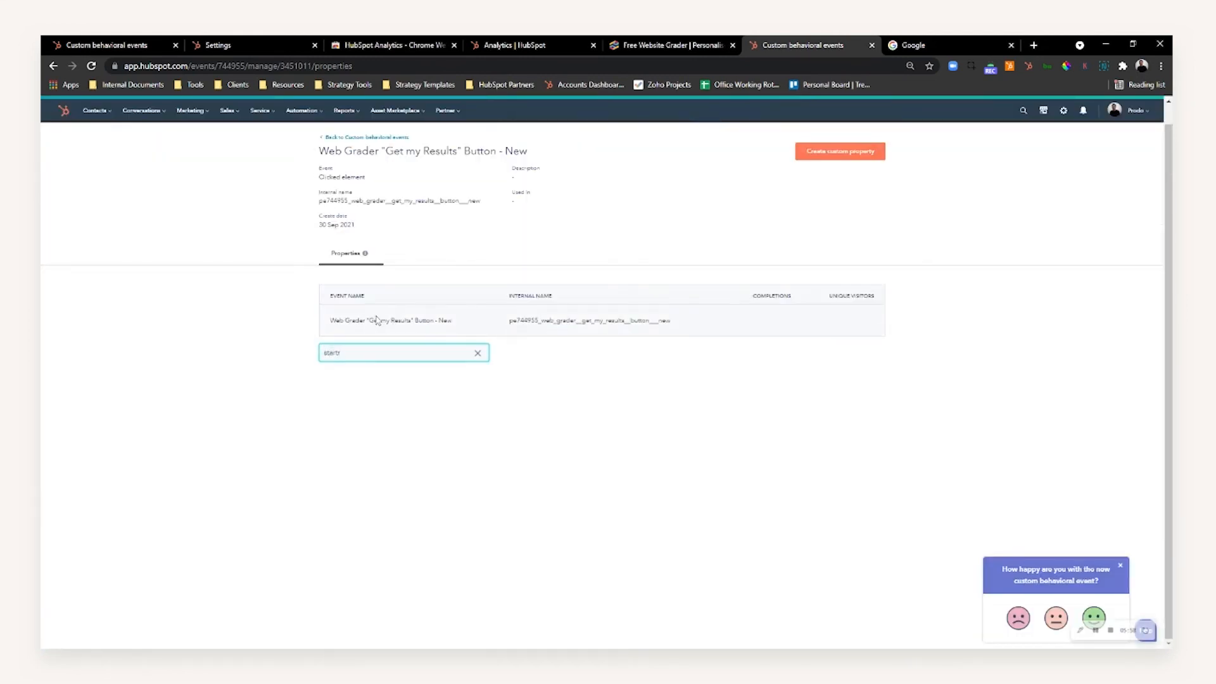
key(BackSpace)
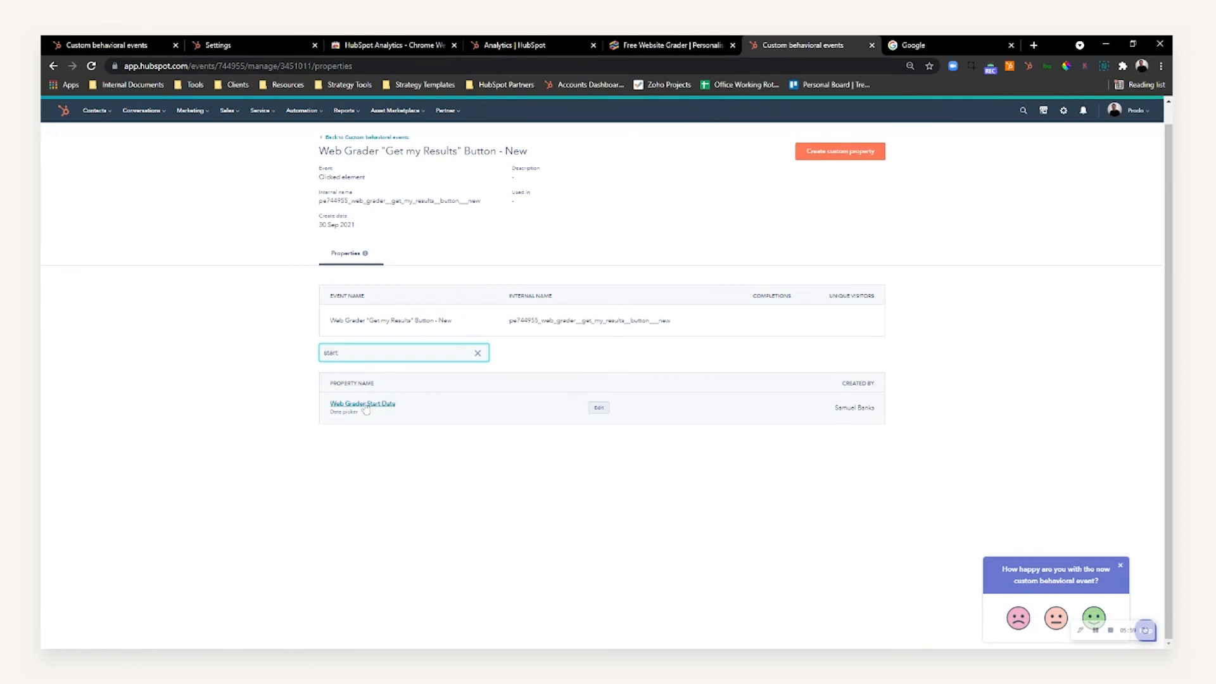
drag(327, 152, 472, 152)
drag(598, 408, 843, 454)
click(760, 501)
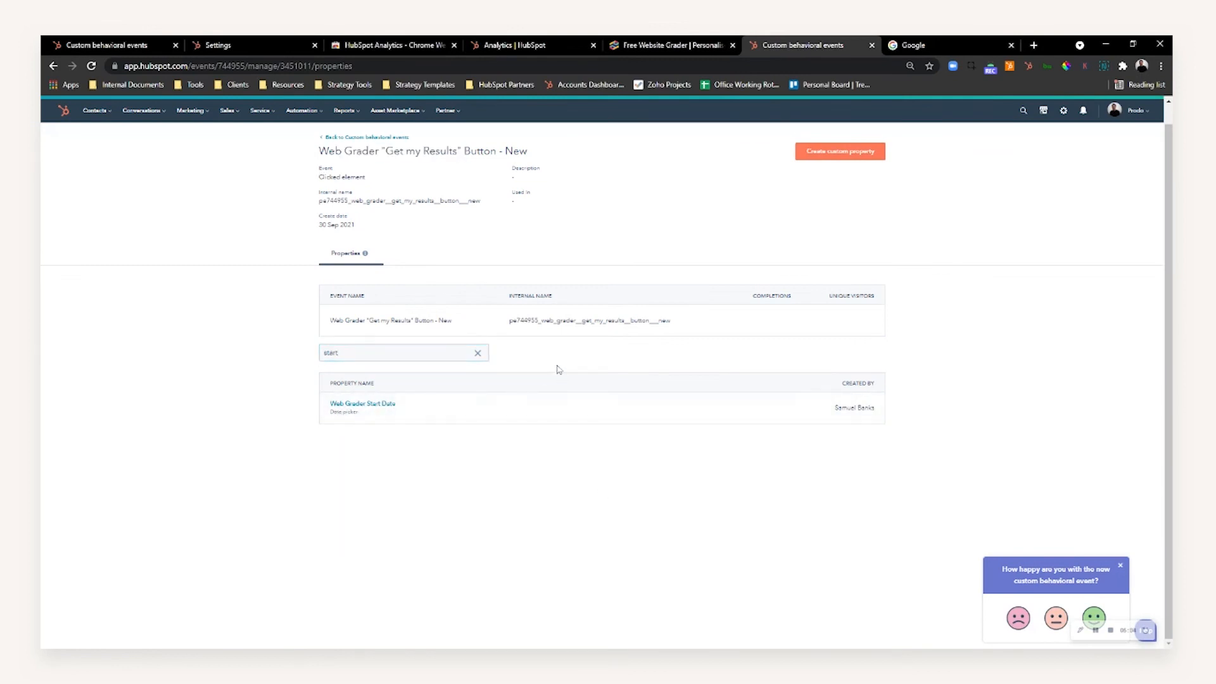